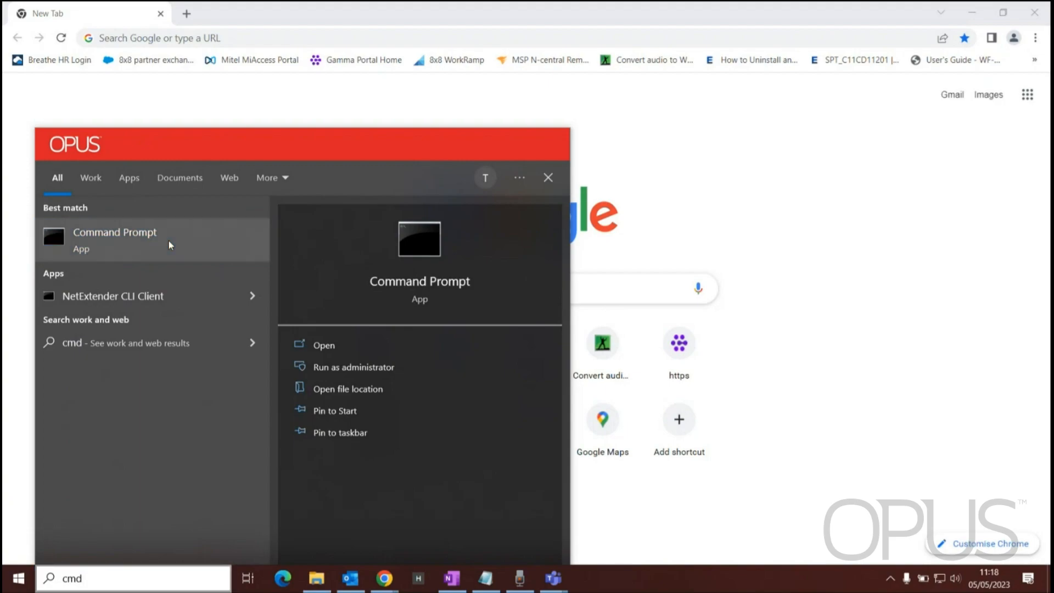
Step: Run ipconfig in the Command Prompt to view the network configuration
{"action": "type", "text": "ip"}
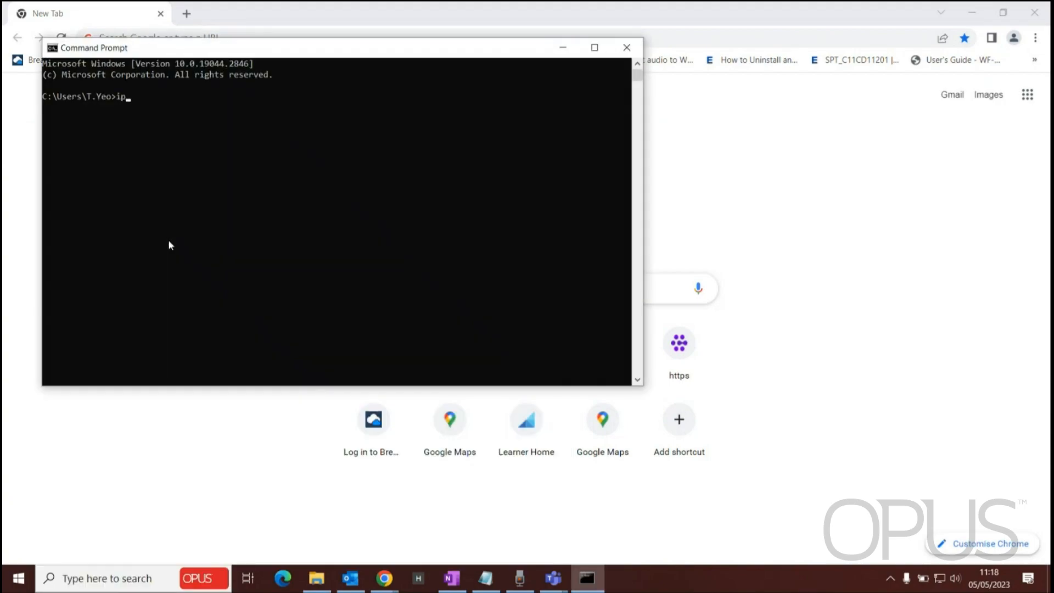
{"action": "type", "text": "config"}
{"action": "key", "text": "Return"}
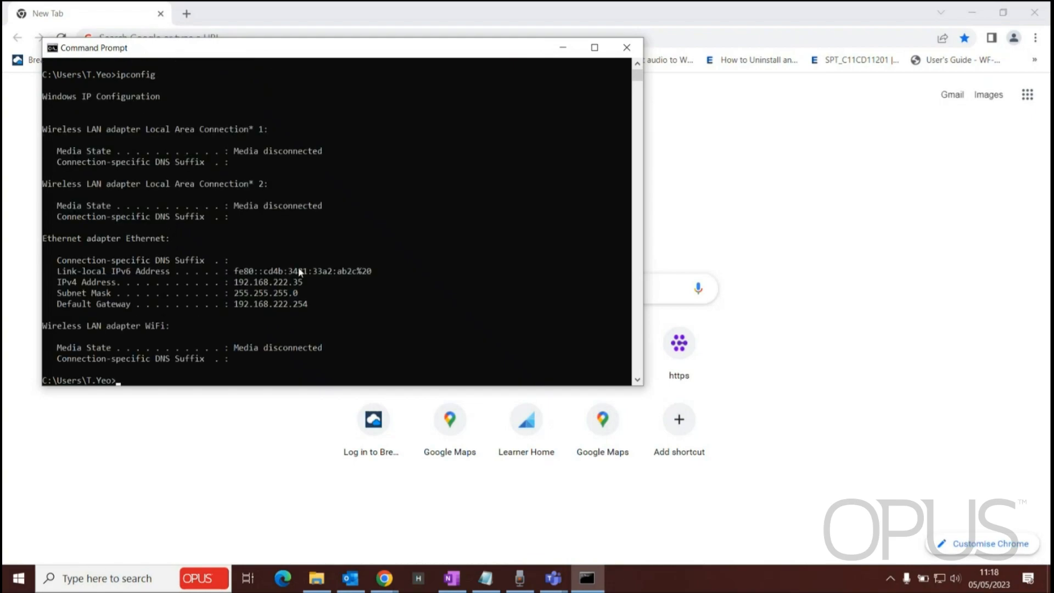
Step: Copy the IPv4 address and open 192.168.222.33 in the browser
{"action": "left_click_drag", "start_coordinate": [303, 283], "coordinate": [234, 283]}
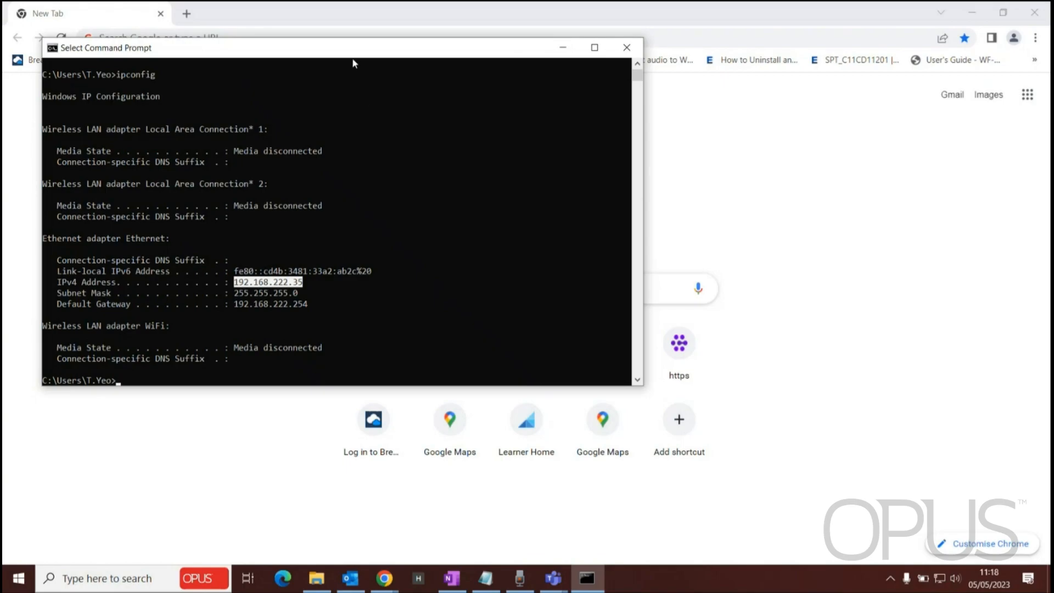
{"action": "left_click_drag", "start_coordinate": [350, 51], "coordinate": [424, 114]}
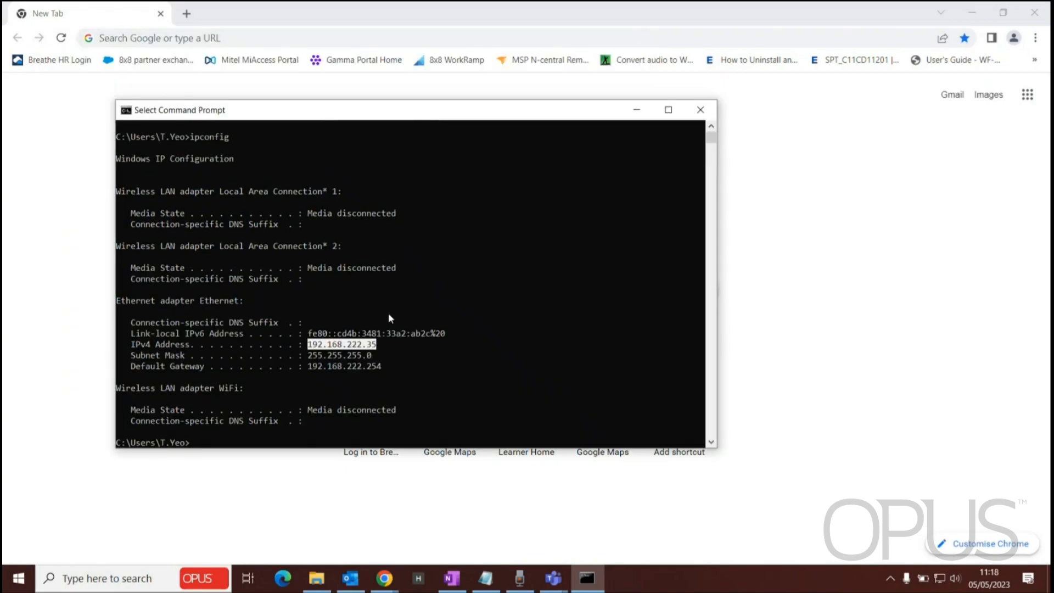
{"action": "left_click", "coordinate": [237, 38]}
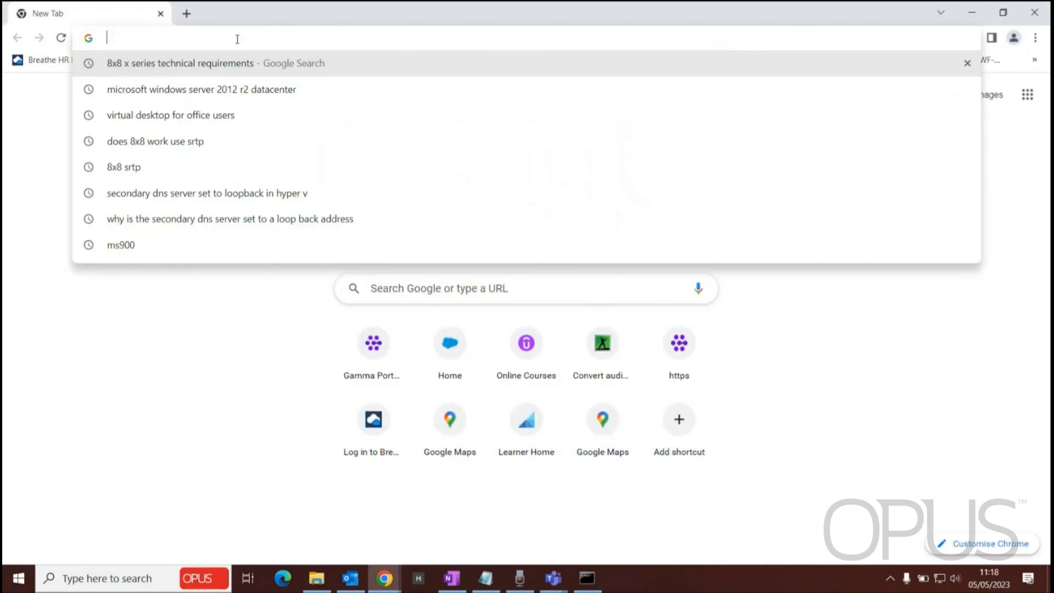
{"action": "type", "text": "192.168.222.33"}
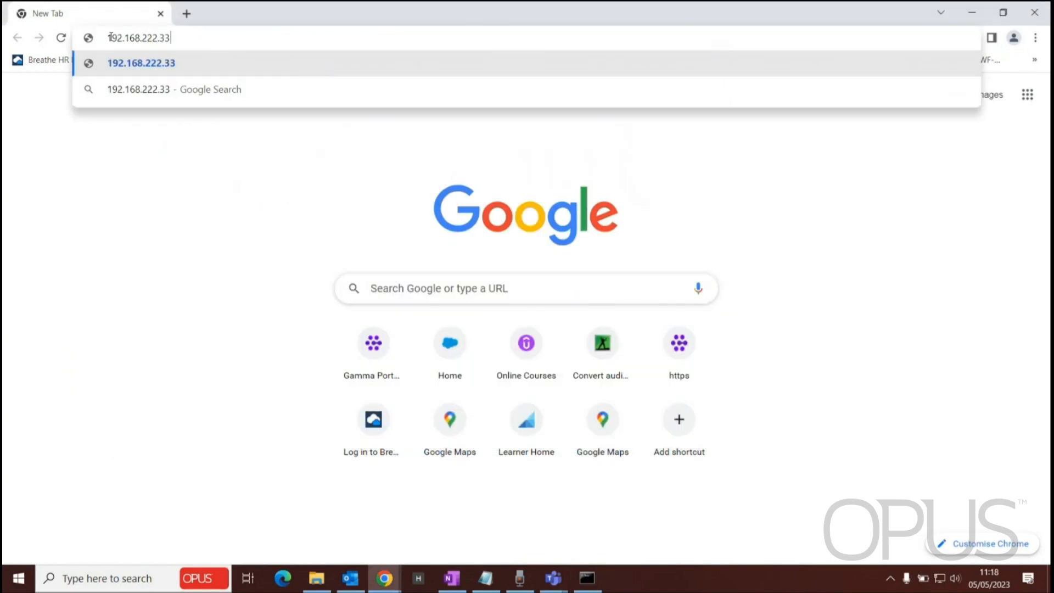
{"action": "left_click_drag", "start_coordinate": [107, 37], "coordinate": [154, 48]}
{"action": "left_click", "coordinate": [587, 578]}
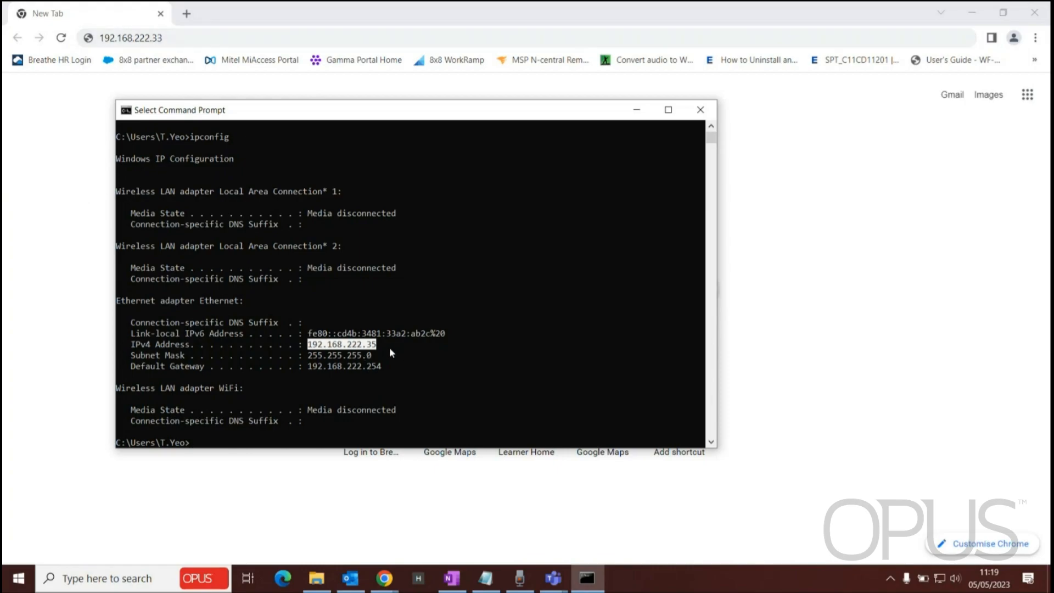
{"action": "left_click", "coordinate": [67, 222]}
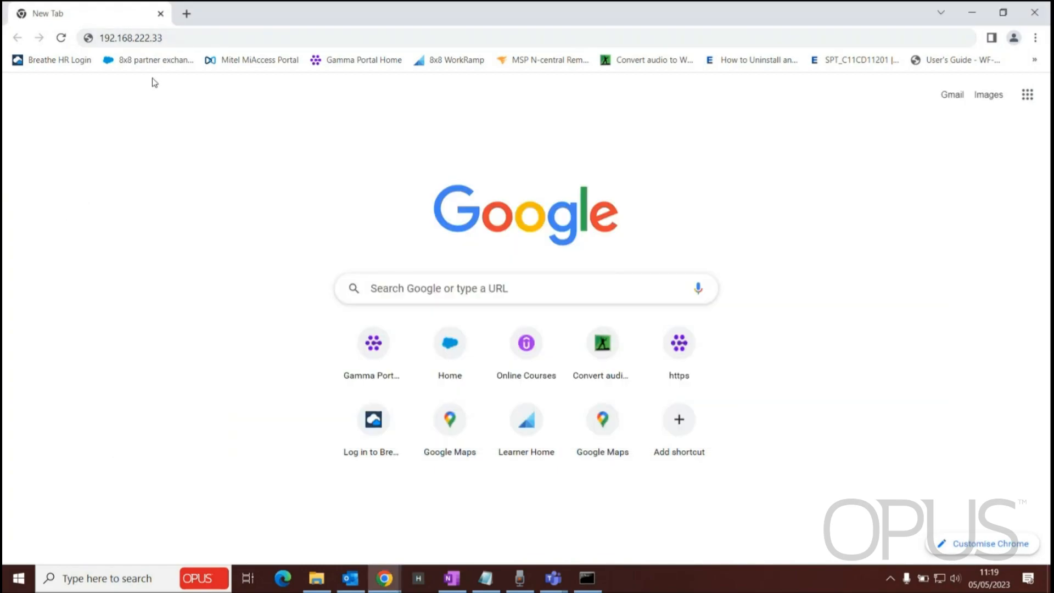
{"action": "left_click", "coordinate": [173, 37]}
{"action": "key", "text": "ctrl+a"}
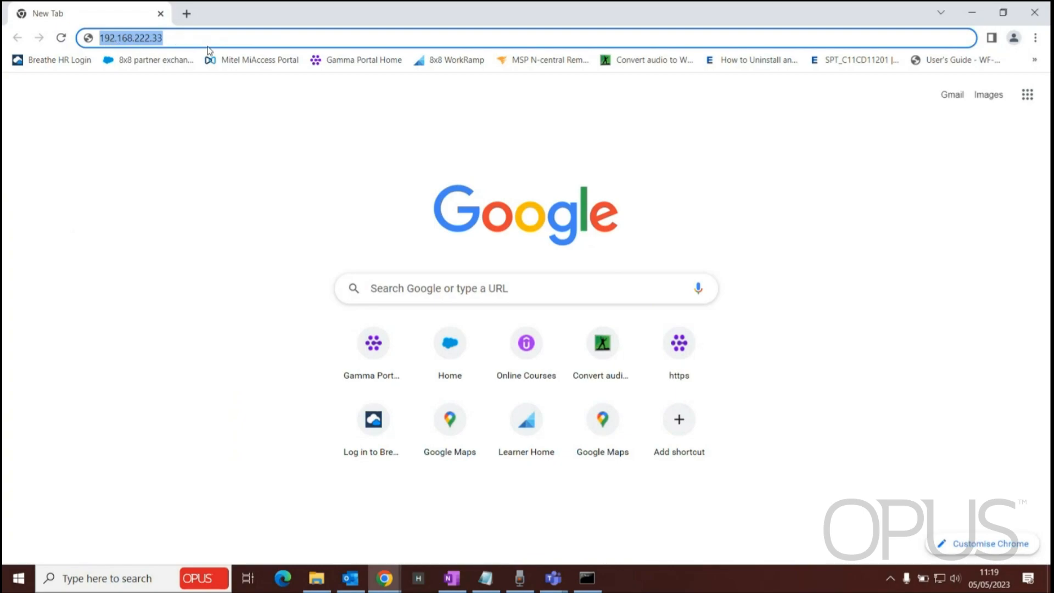
{"action": "key", "text": "Return"}
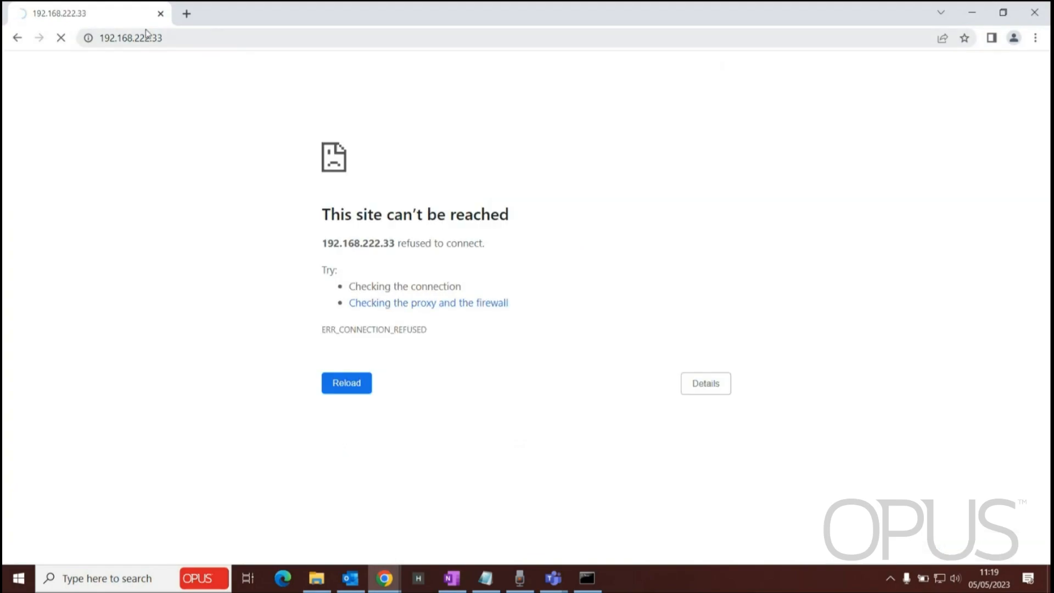
{"action": "left_click", "coordinate": [112, 39]}
{"action": "left_click", "coordinate": [101, 38]}
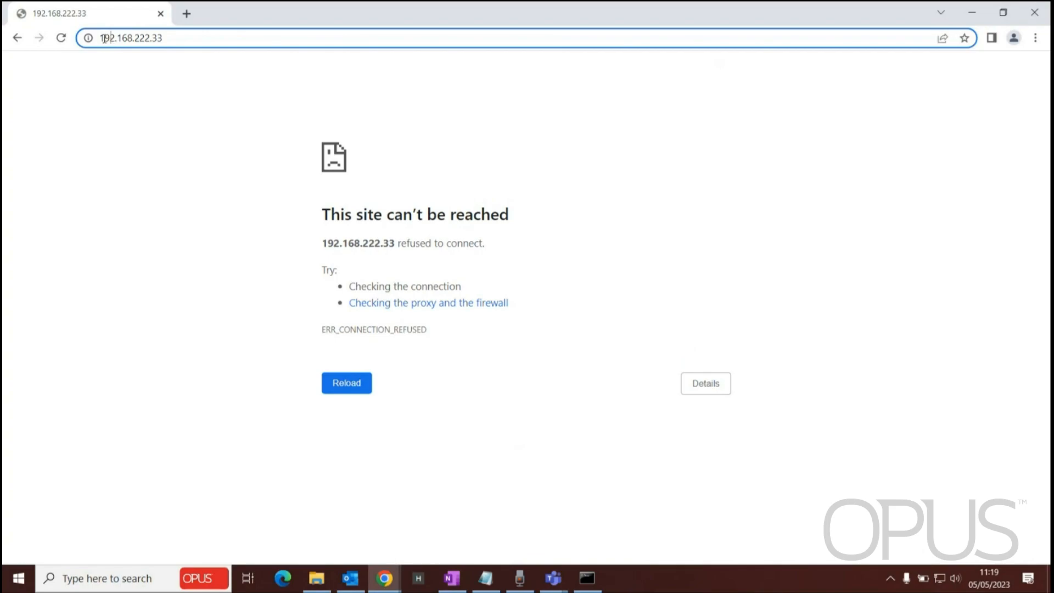
{"action": "type", "text": "https://"}
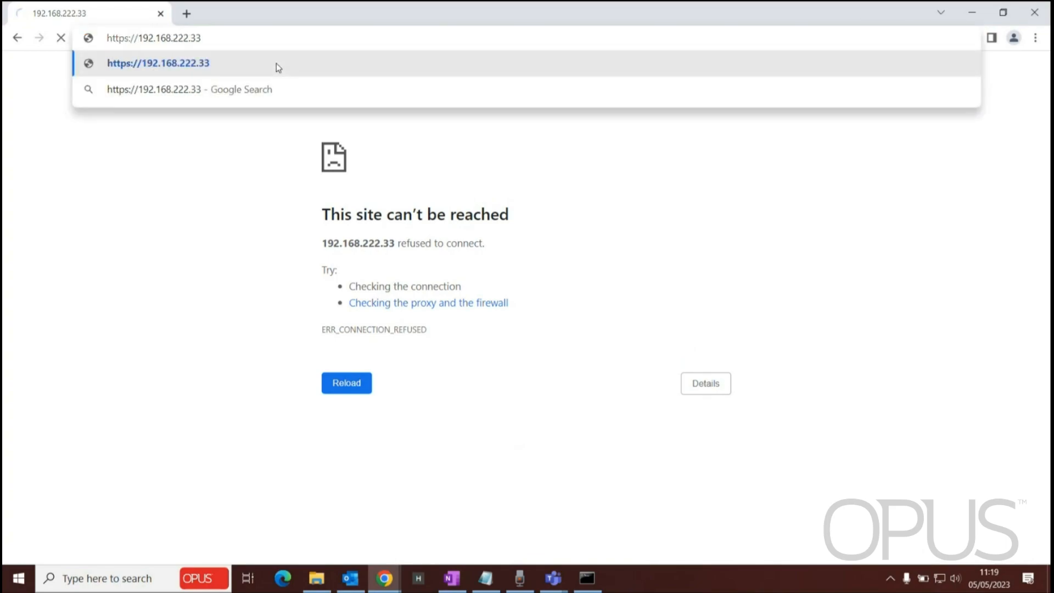
{"action": "key", "text": "Return"}
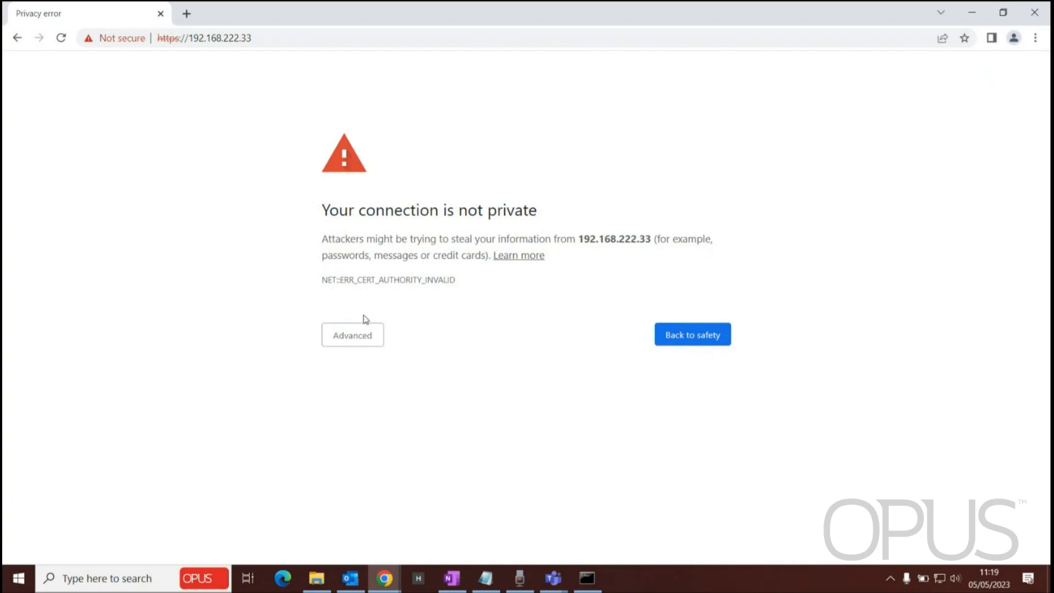
{"action": "left_click", "coordinate": [346, 335]}
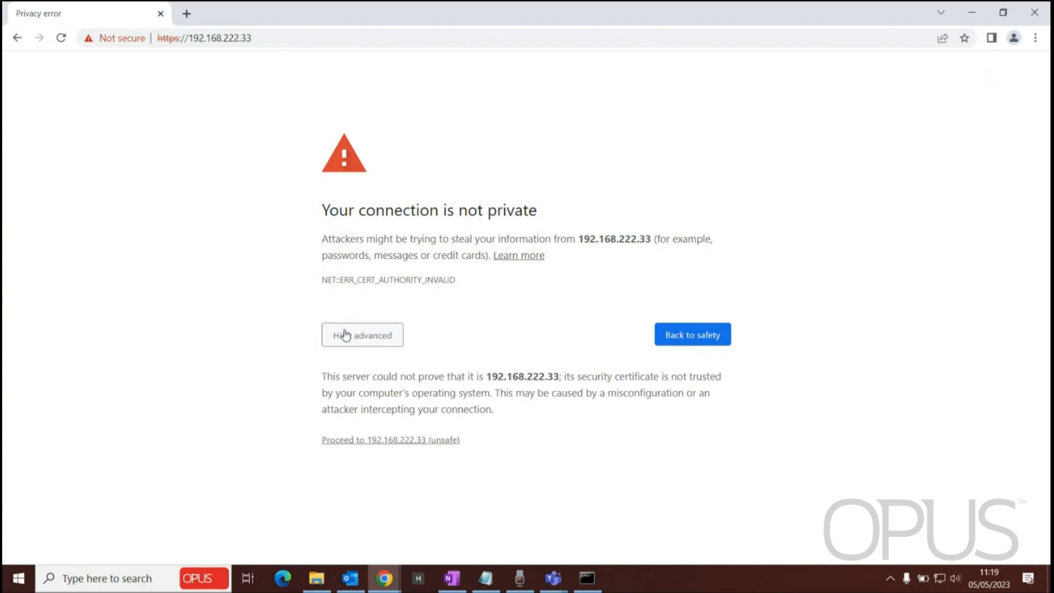
{"action": "left_click", "coordinate": [350, 441]}
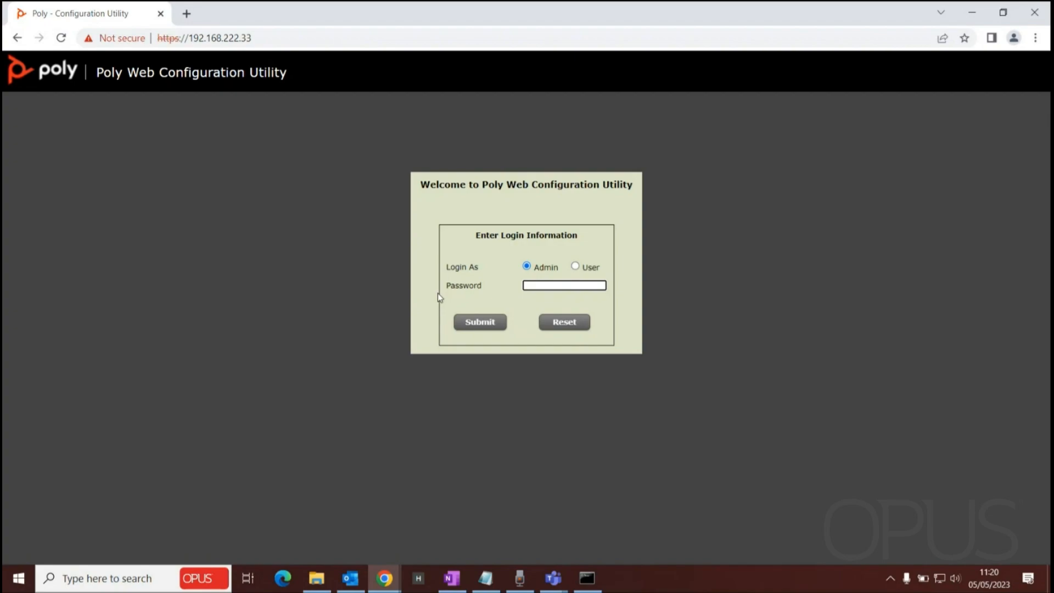
Step: Log in to the Poly Web Configuration Utility as Admin with the admin password
{"action": "type", "text": "456"}
{"action": "left_click", "coordinate": [459, 321]}
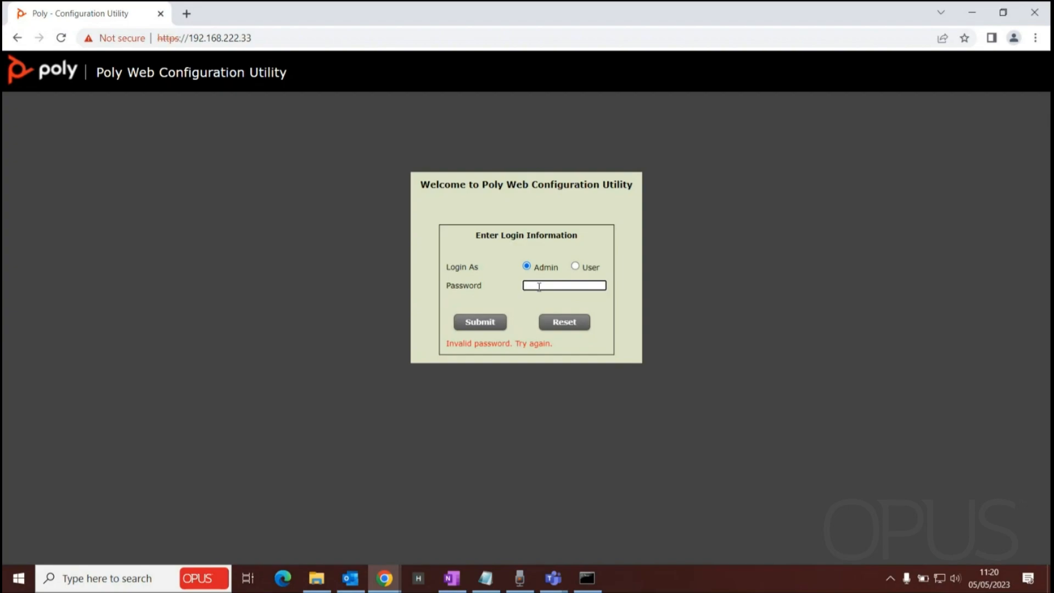
{"action": "type", "text": "456"}
{"action": "left_click", "coordinate": [472, 324]}
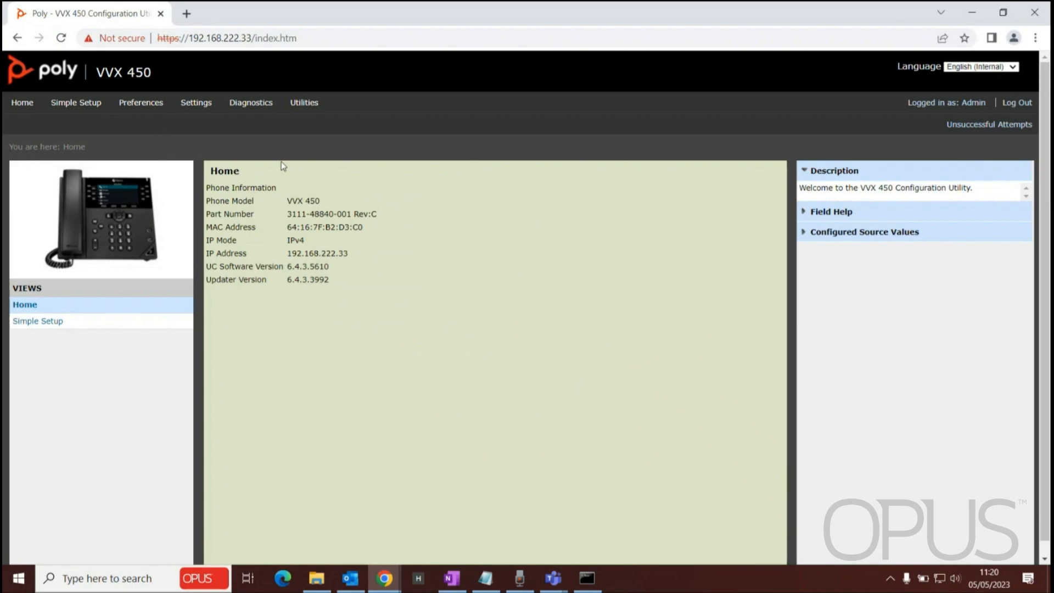
Step: Open the Provisioning Server settings and select the Server Address field
{"action": "left_click", "coordinate": [194, 104]}
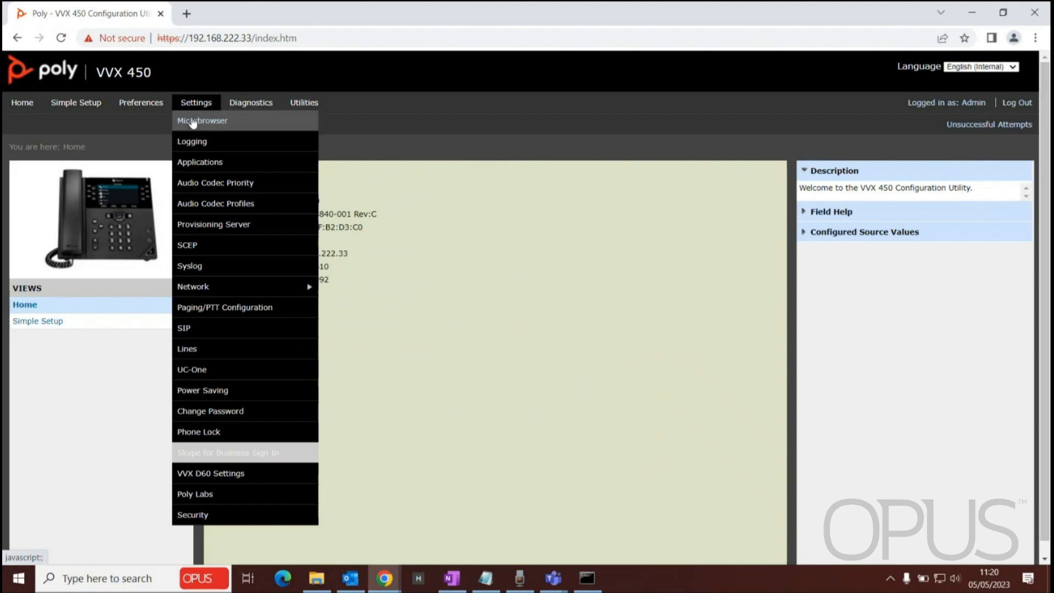
{"action": "left_click", "coordinate": [212, 224]}
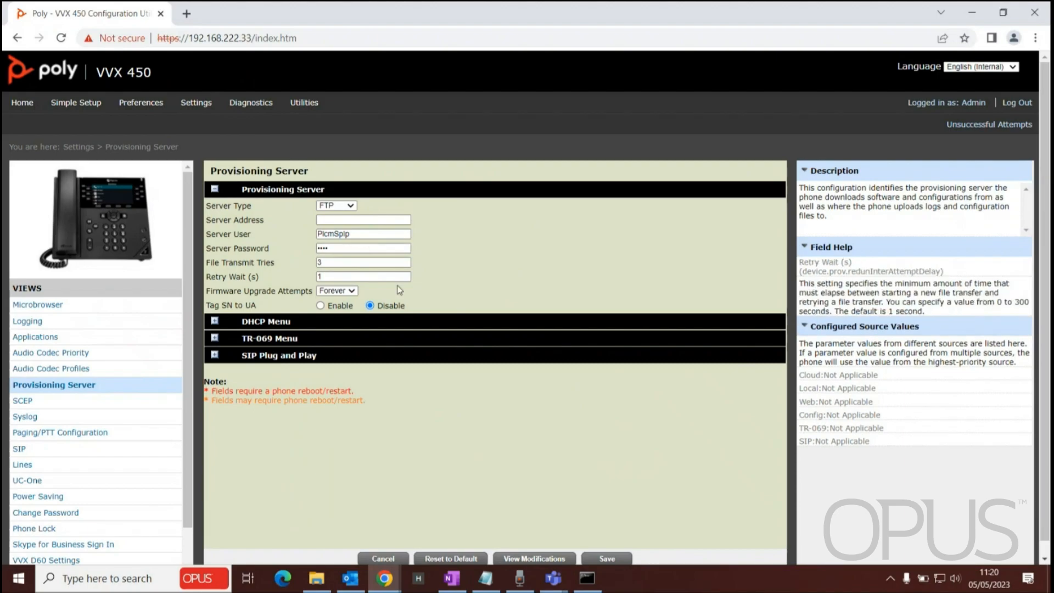
{"action": "left_click", "coordinate": [334, 221]}
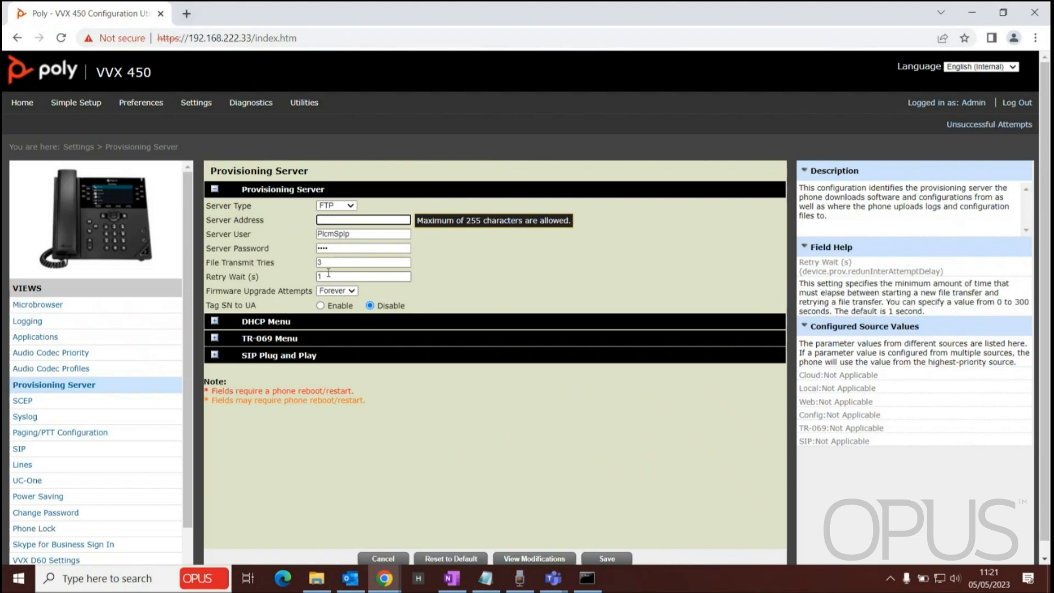
Step: Search the web for 8x8 poly provisioning in a new tab
{"action": "left_click", "coordinate": [191, 16]}
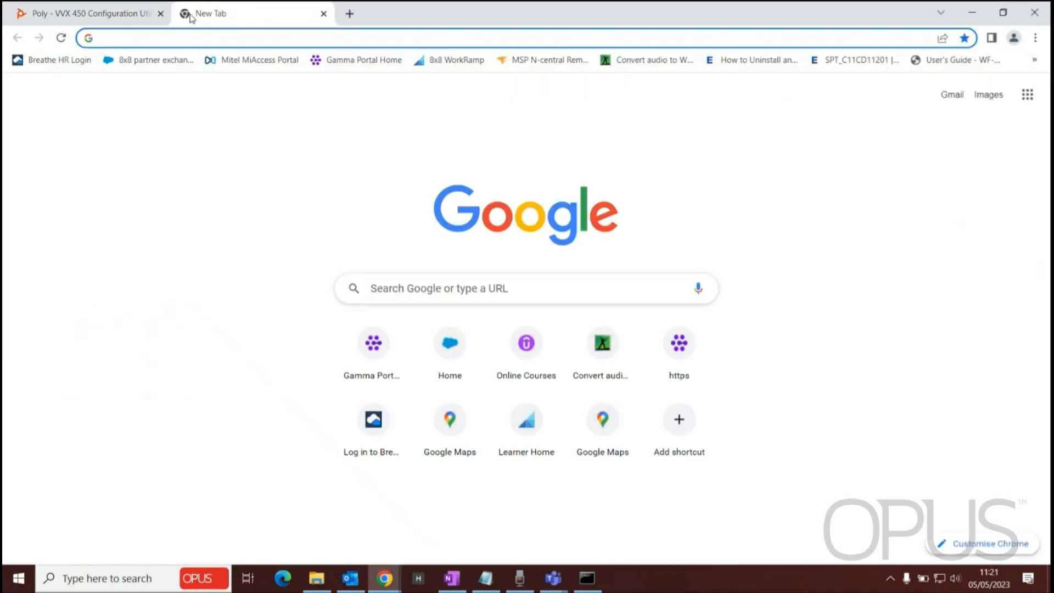
{"action": "type", "text": "8x8 "}
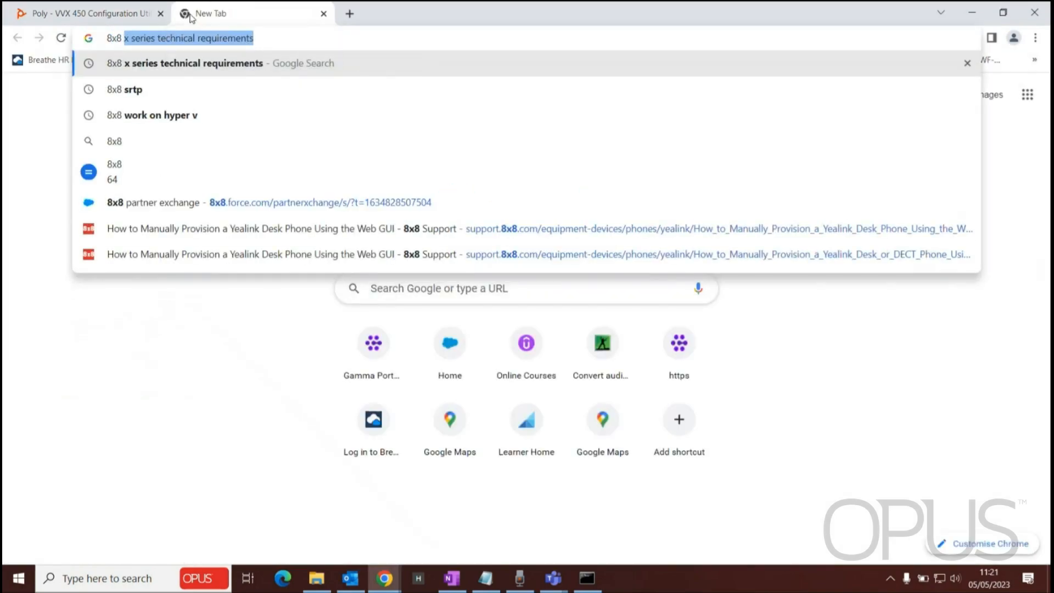
{"action": "type", "text": "pil"}
{"action": "key", "text": "BackSpace"}
{"action": "key", "text": "BackSpace"}
{"action": "type", "text": "o"}
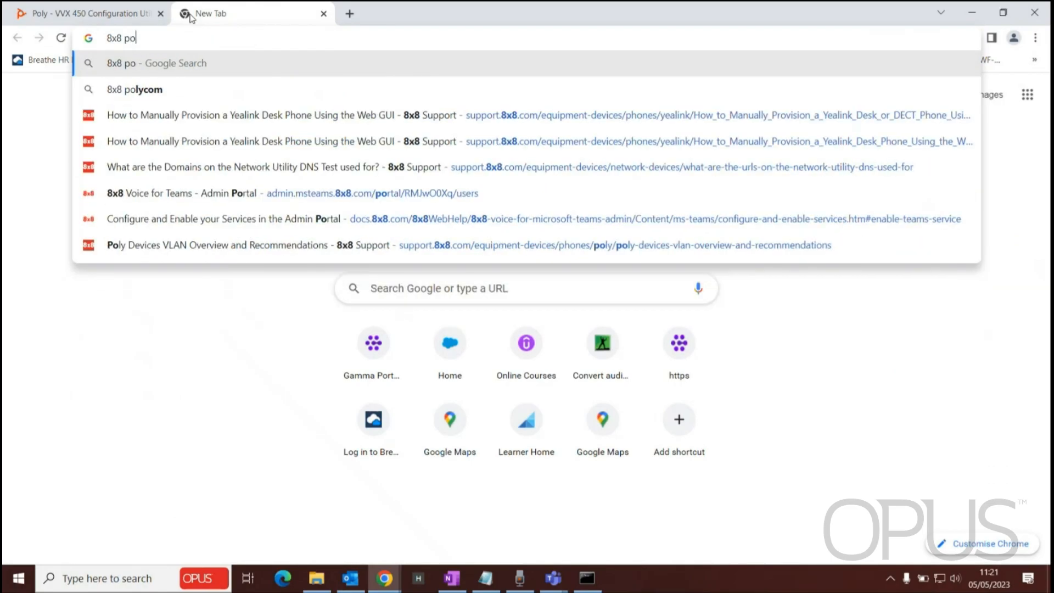
{"action": "type", "text": "ly pro"}
{"action": "key", "text": "Return"}
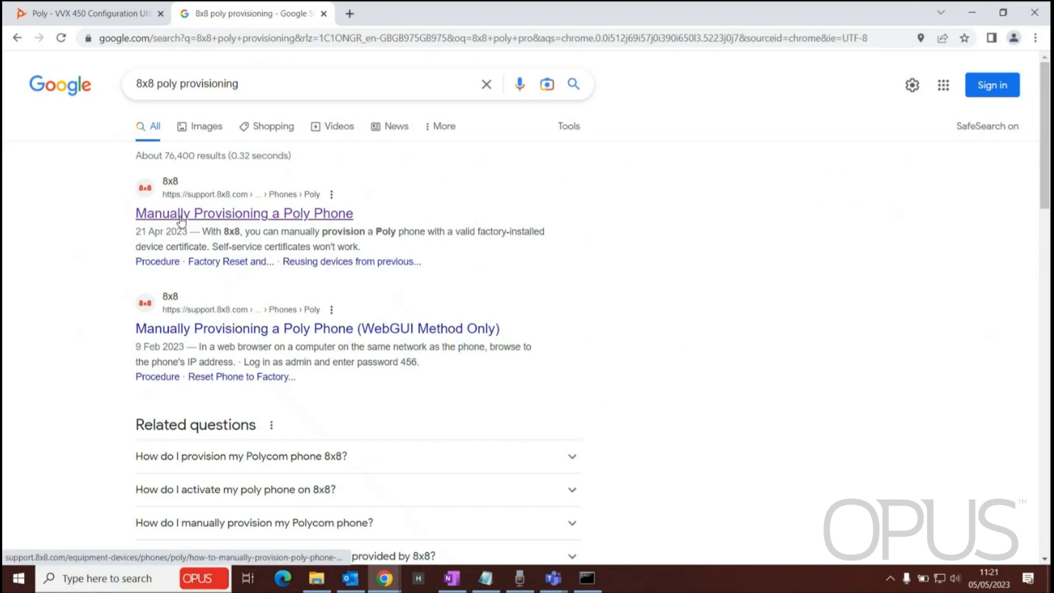
Step: Open the Manually Provisioning a Poly Phone article, read the production steps, and select pccfg.8x8.com/polycomuc/
{"action": "left_click", "coordinate": [328, 216]}
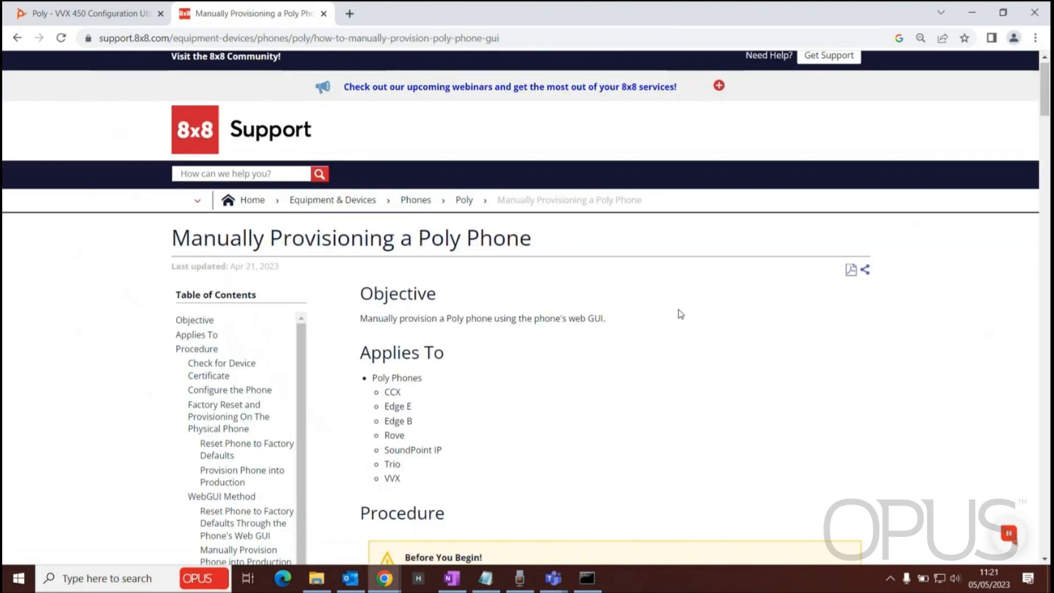
{"action": "scroll", "coordinate": [680, 314], "scroll_direction": "down", "scroll_amount": 10}
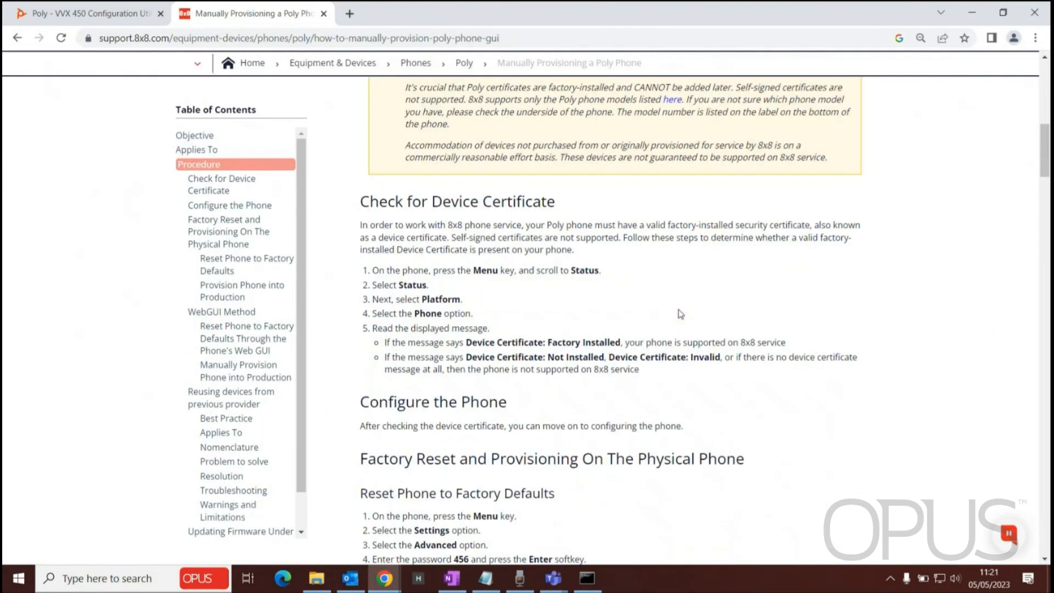
{"action": "scroll", "coordinate": [680, 314], "scroll_direction": "down", "scroll_amount": 8}
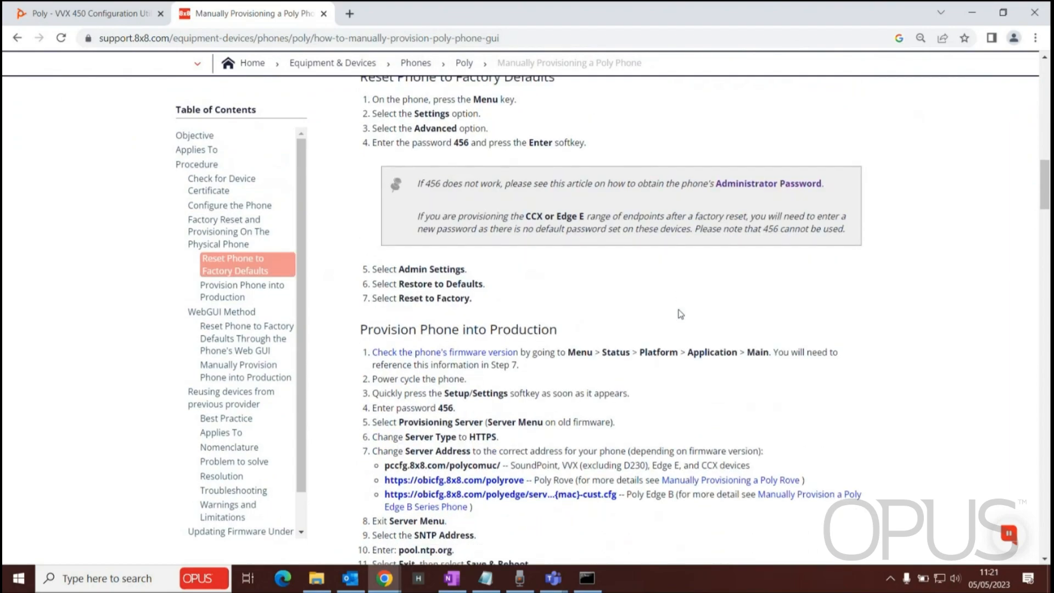
{"action": "scroll", "coordinate": [681, 314], "scroll_direction": "down", "scroll_amount": 3}
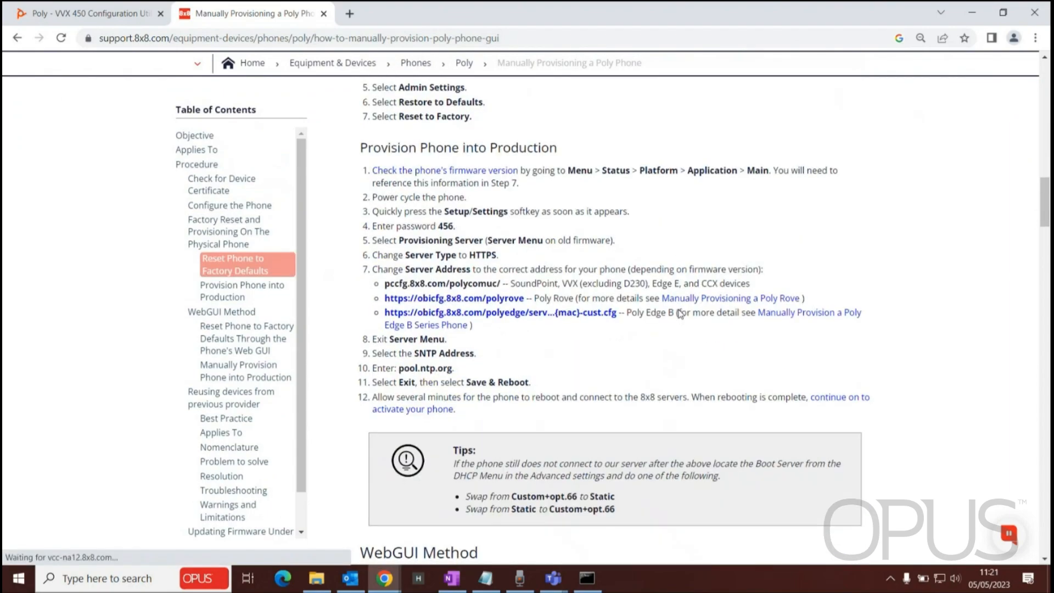
{"action": "scroll", "coordinate": [680, 313], "scroll_direction": "down", "scroll_amount": 1}
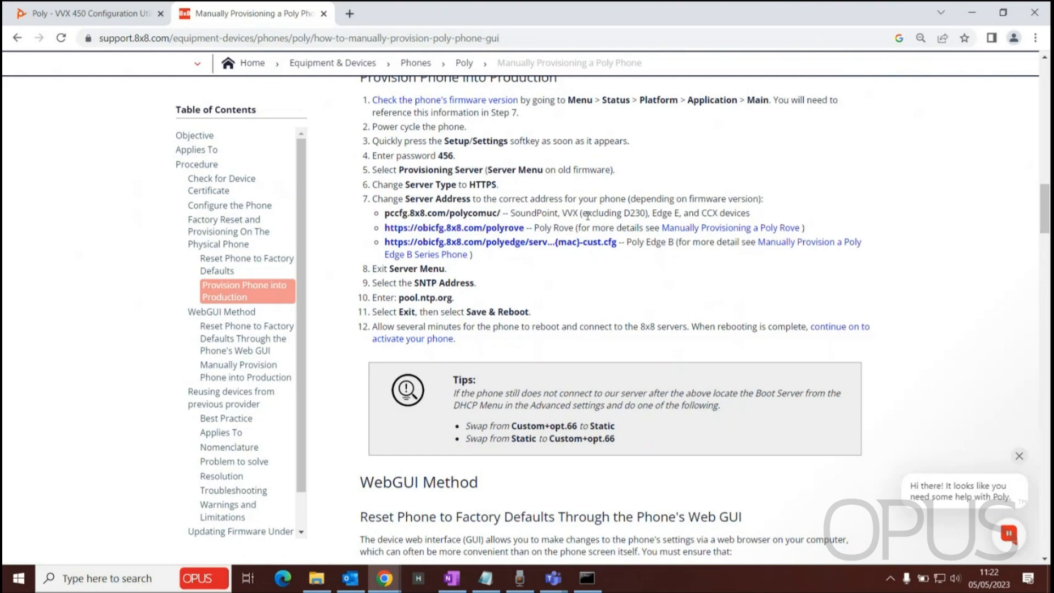
{"action": "left_click_drag", "start_coordinate": [562, 213], "coordinate": [585, 213]}
{"action": "left_click_drag", "start_coordinate": [499, 213], "coordinate": [387, 210]}
{"action": "key", "text": "ctrl+c"}
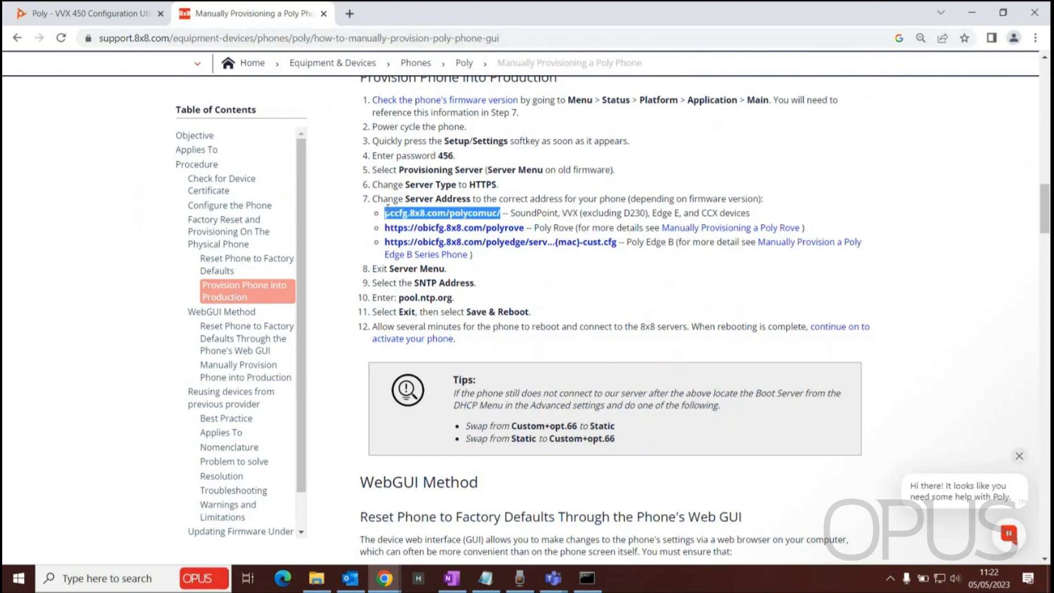
{"action": "left_click", "coordinate": [88, 13]}
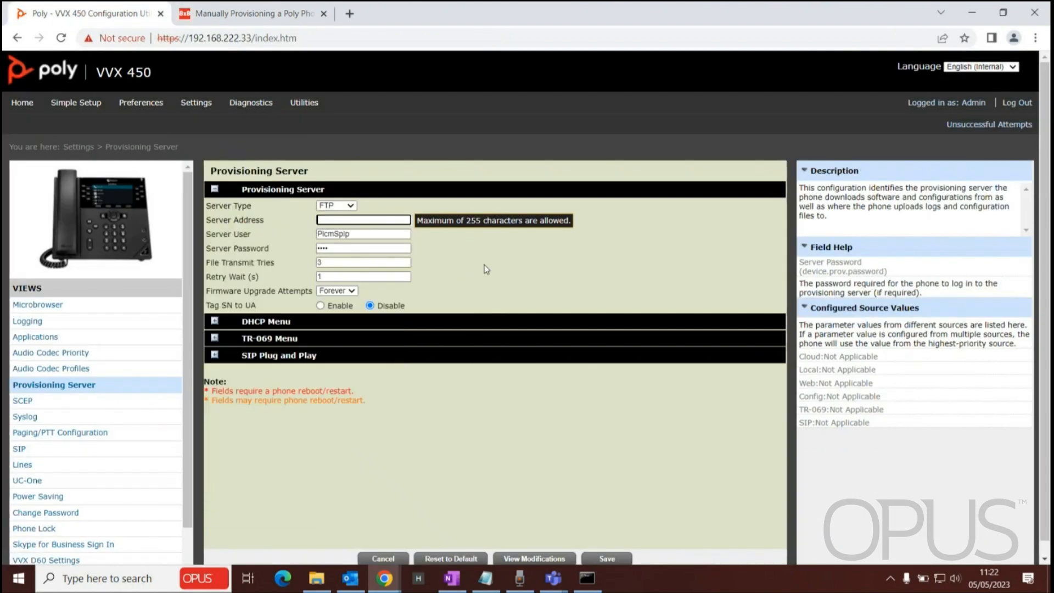
{"action": "left_click", "coordinate": [456, 259]}
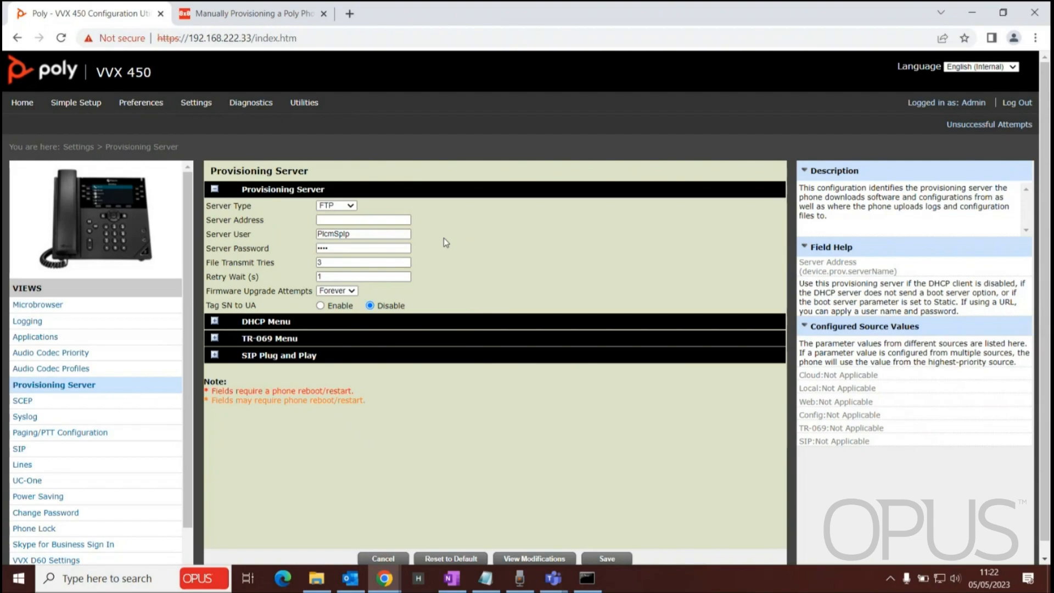
{"action": "left_click", "coordinate": [253, 13]}
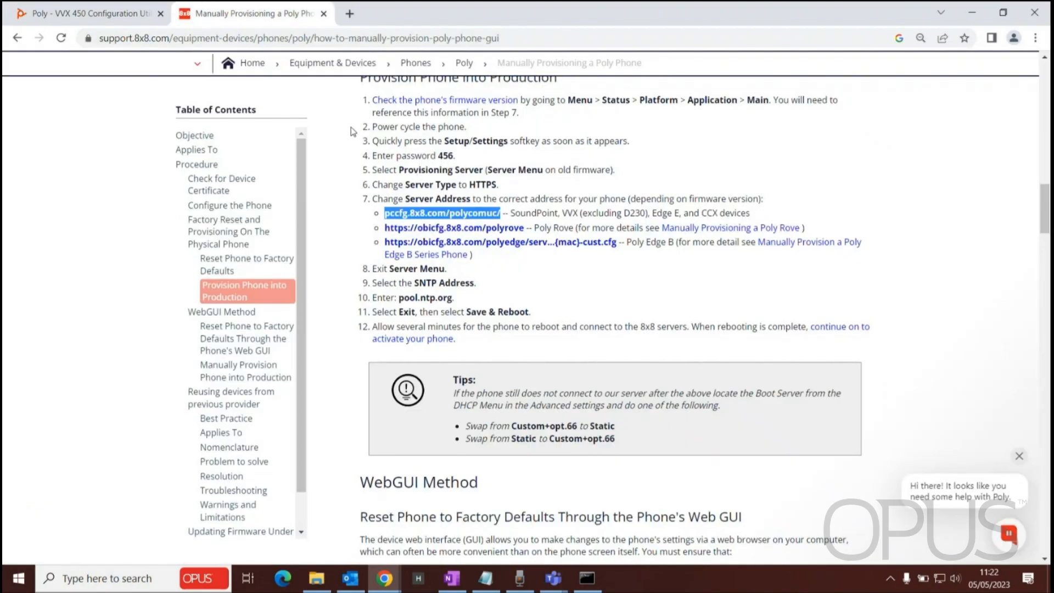
{"action": "left_click", "coordinate": [88, 7]}
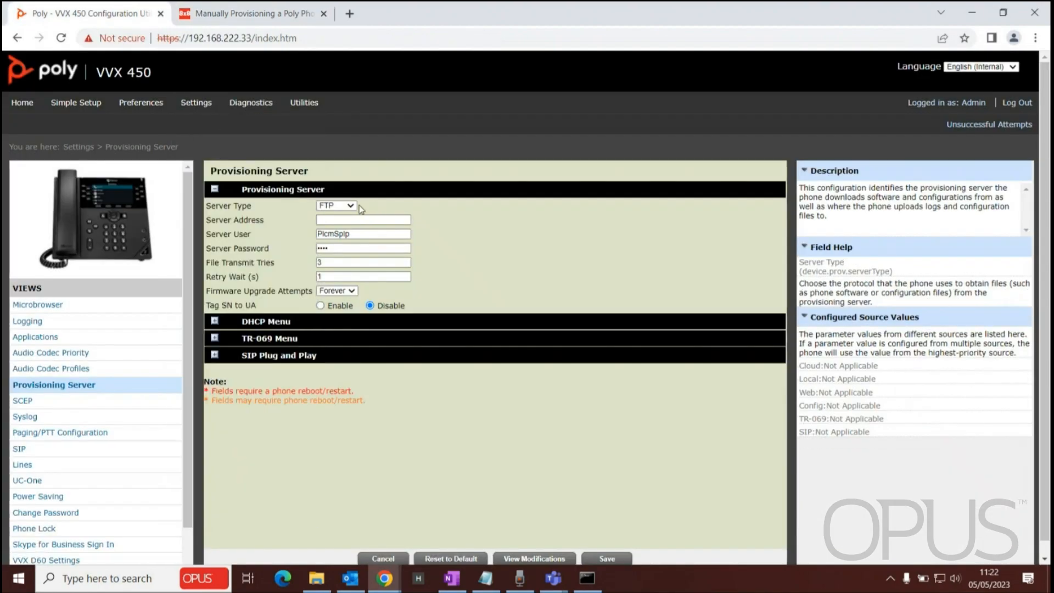
Step: Set the Server Type to HTTPS and paste pccfg.8x8.com/polycomuc/ into the Server Address field
{"action": "left_click", "coordinate": [351, 205]}
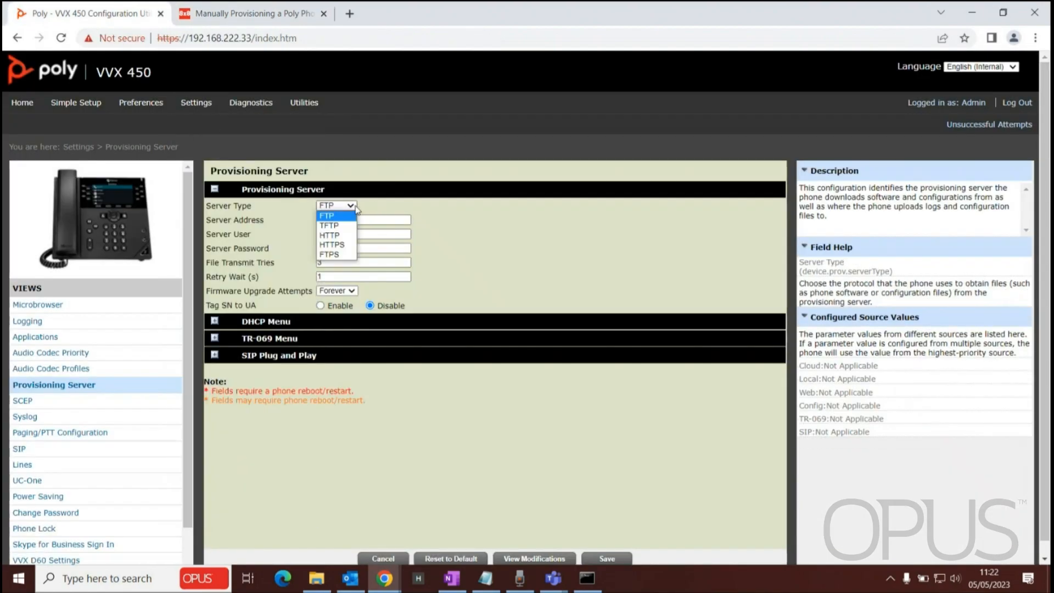
{"action": "left_click", "coordinate": [340, 245]}
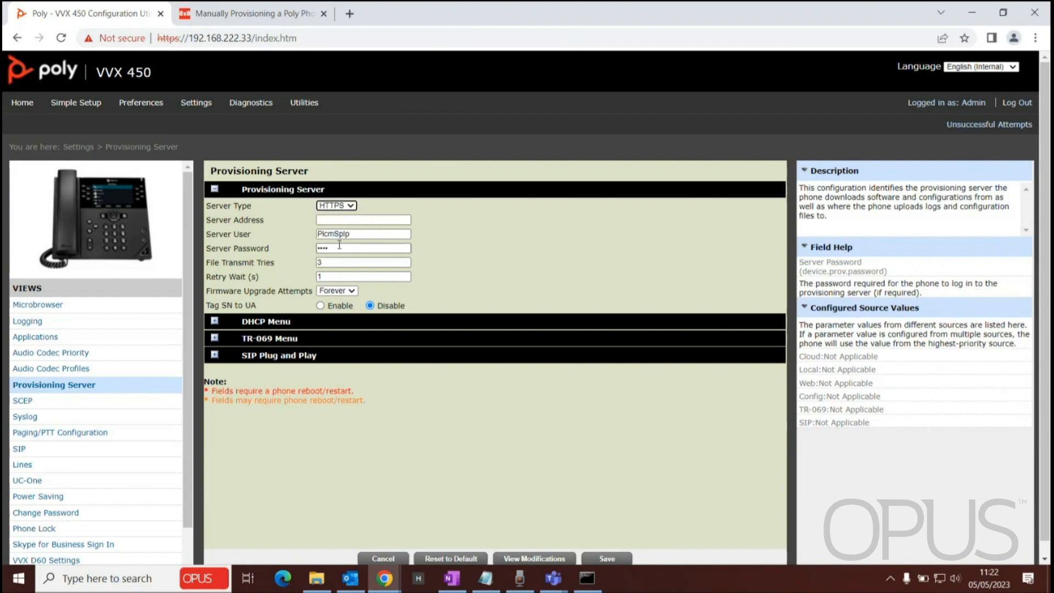
{"action": "left_click", "coordinate": [335, 219]}
{"action": "left_click", "coordinate": [335, 220]}
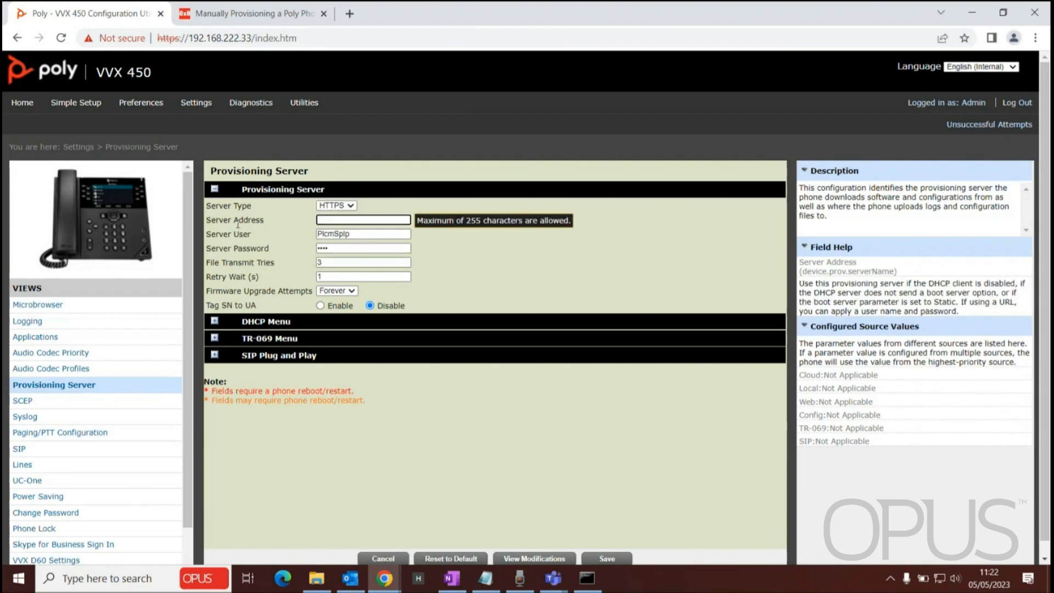
{"action": "key", "text": "ctrl+v"}
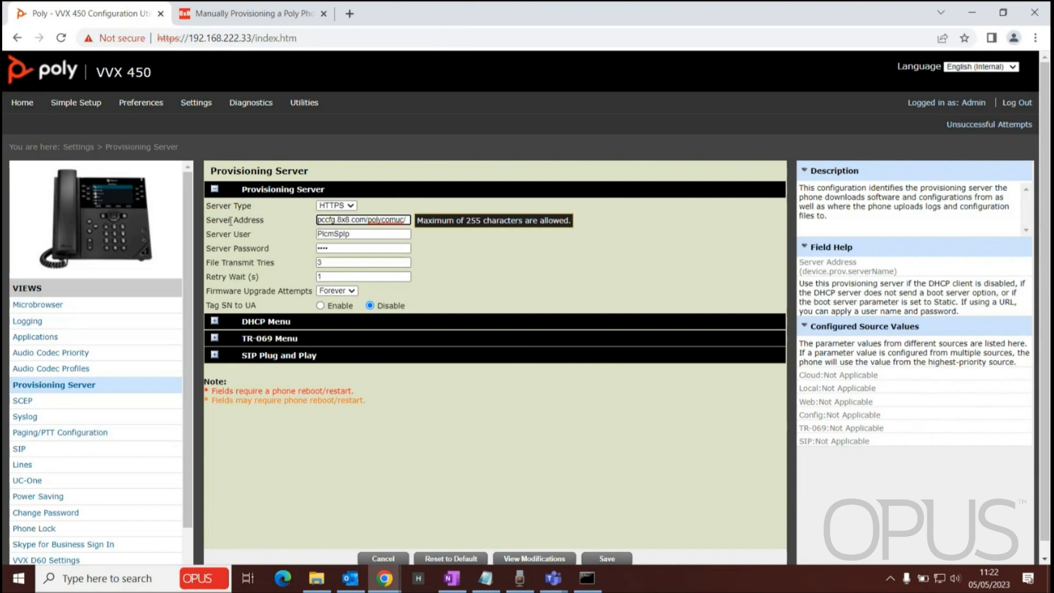
Step: Review the article's server address list to check which phone models each provisioning address applies to
{"action": "left_click", "coordinate": [248, 14]}
{"action": "scroll", "coordinate": [450, 175], "scroll_direction": "up", "scroll_amount": 1}
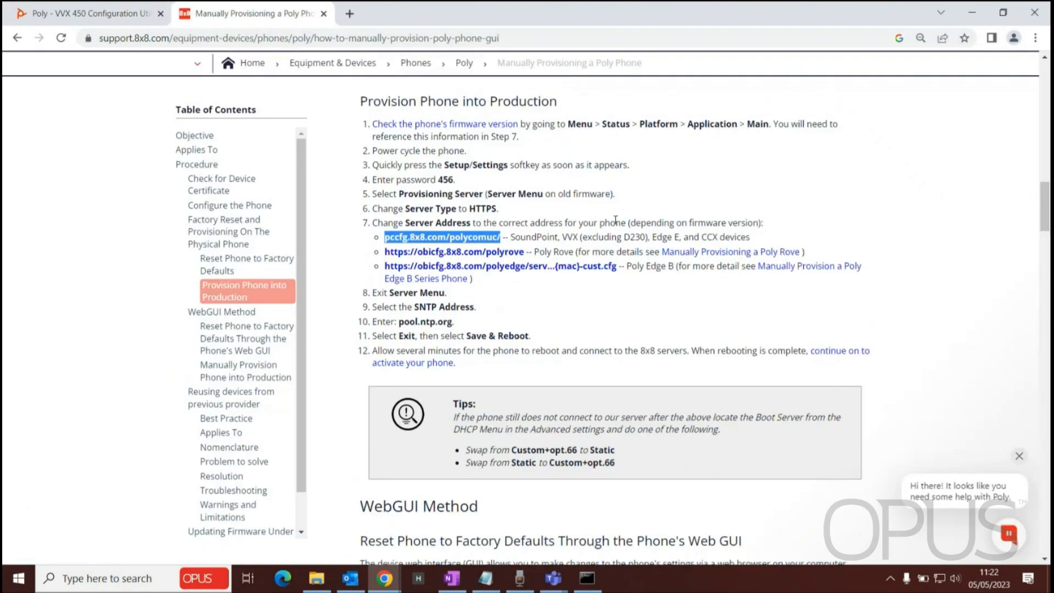
{"action": "left_click_drag", "start_coordinate": [364, 104], "coordinate": [576, 130]}
{"action": "left_click_drag", "start_coordinate": [514, 243], "coordinate": [629, 258]}
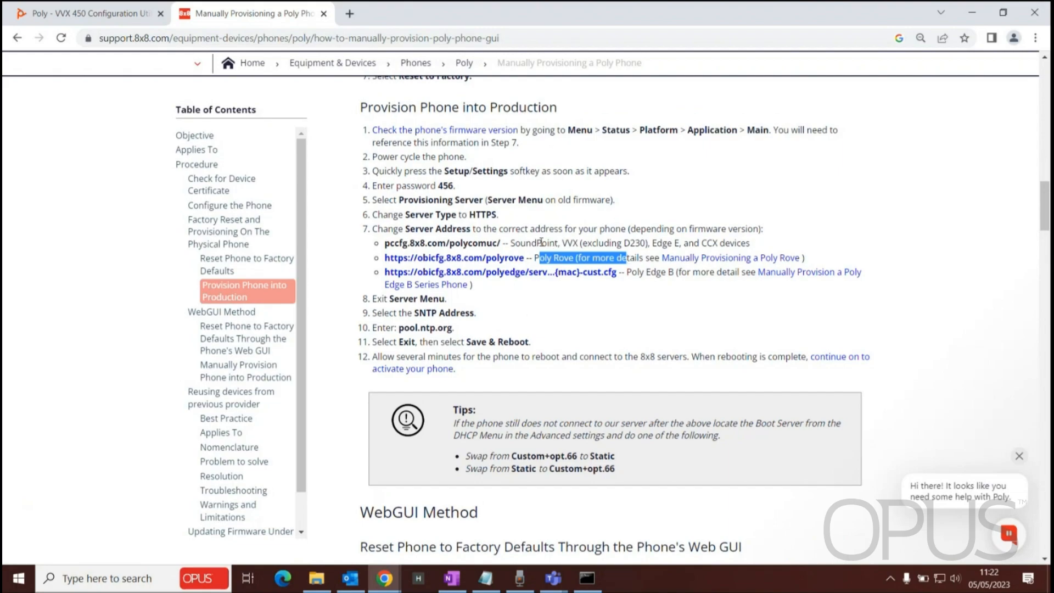
{"action": "left_click_drag", "start_coordinate": [534, 242], "coordinate": [582, 243]}
{"action": "left_click_drag", "start_coordinate": [385, 244], "coordinate": [502, 243]}
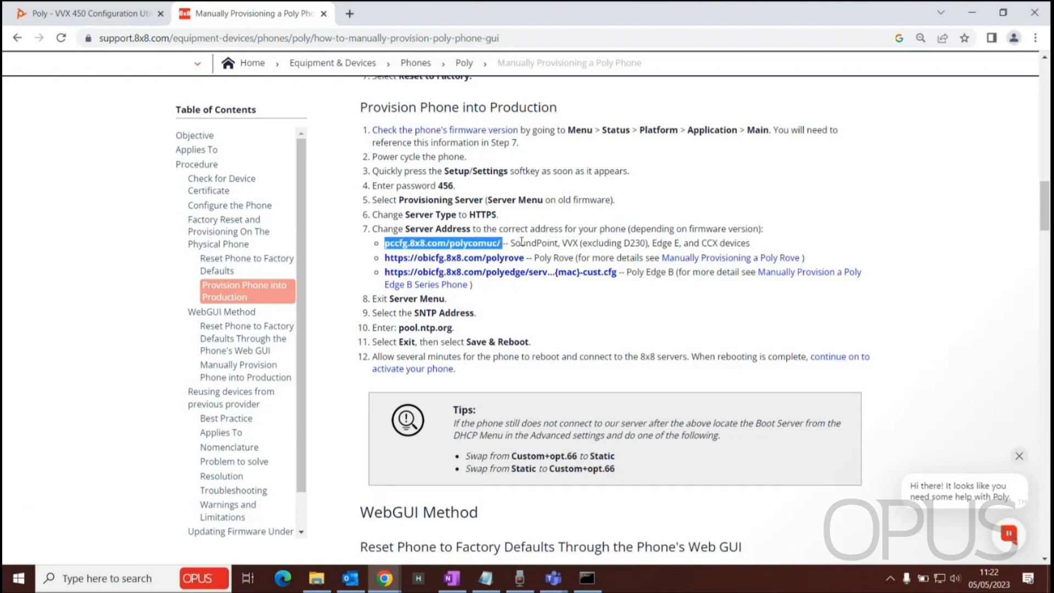
{"action": "left_click_drag", "start_coordinate": [686, 244], "coordinate": [753, 244]}
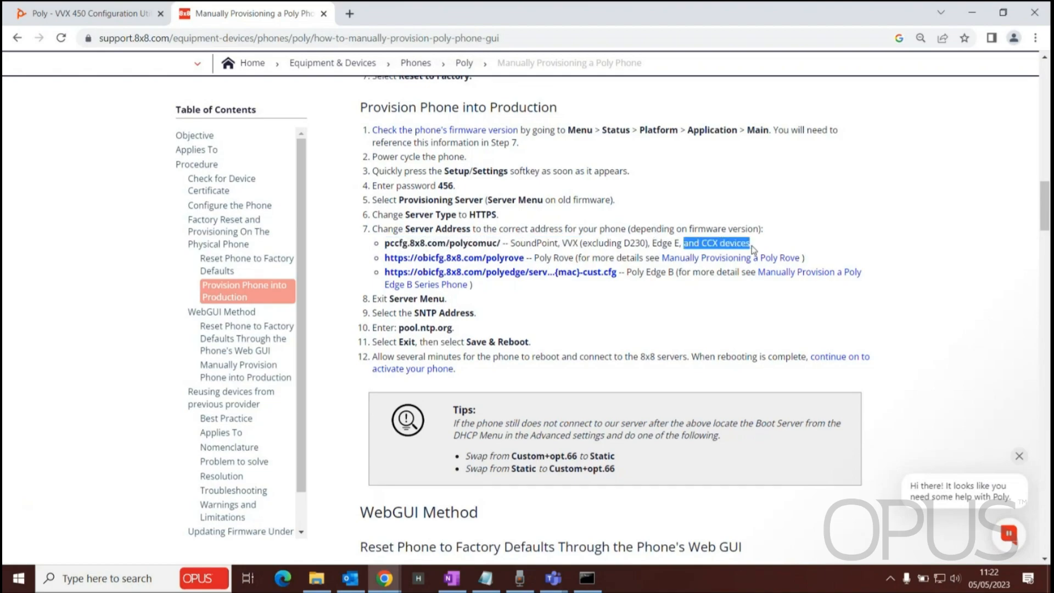
{"action": "left_click_drag", "start_coordinate": [513, 244], "coordinate": [549, 243]}
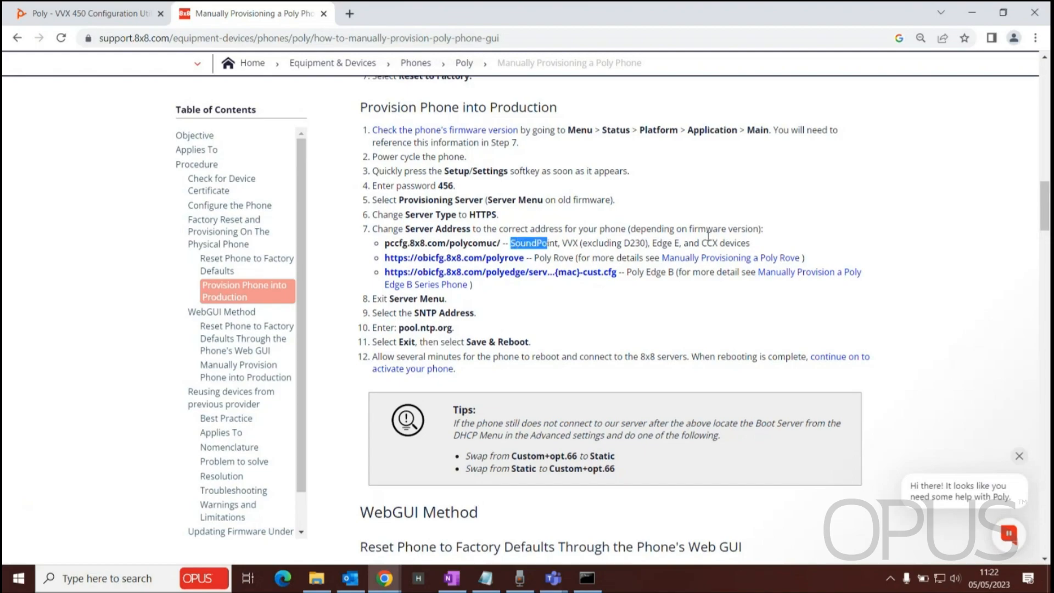
{"action": "left_click_drag", "start_coordinate": [703, 243], "coordinate": [748, 245]}
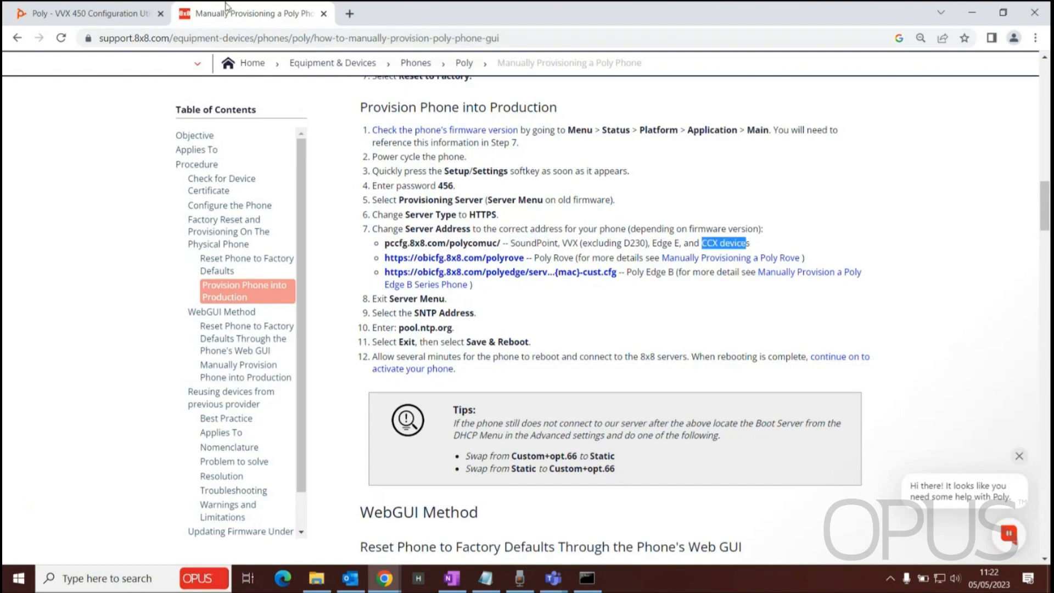
Step: Save the provisioning server configuration changes and confirm saving them
{"action": "left_click", "coordinate": [34, 12]}
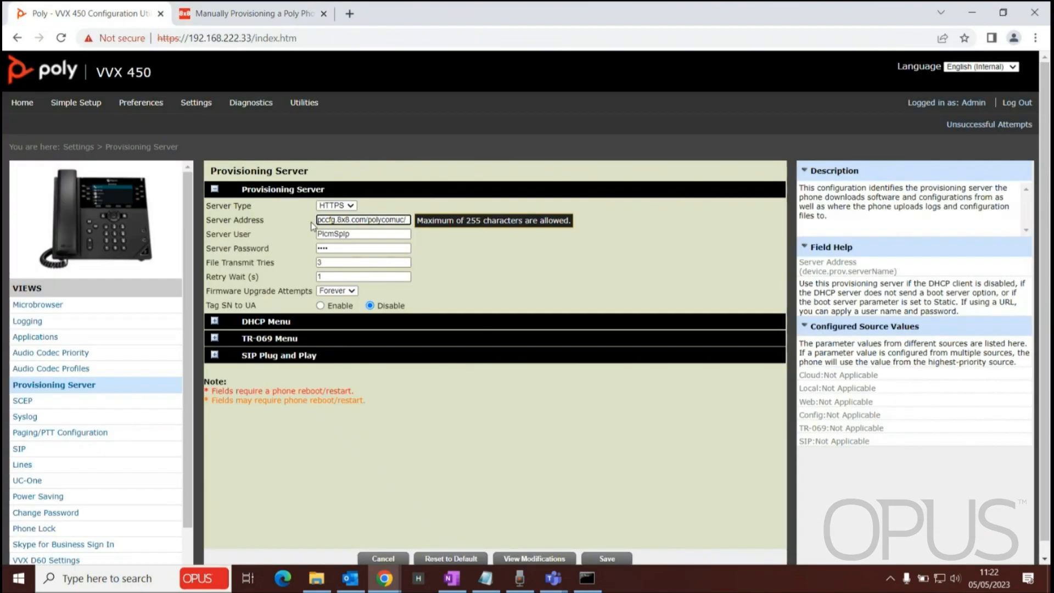
{"action": "left_click", "coordinate": [332, 221]}
{"action": "scroll", "coordinate": [657, 400], "scroll_direction": "down", "scroll_amount": 1}
{"action": "left_click", "coordinate": [603, 544]}
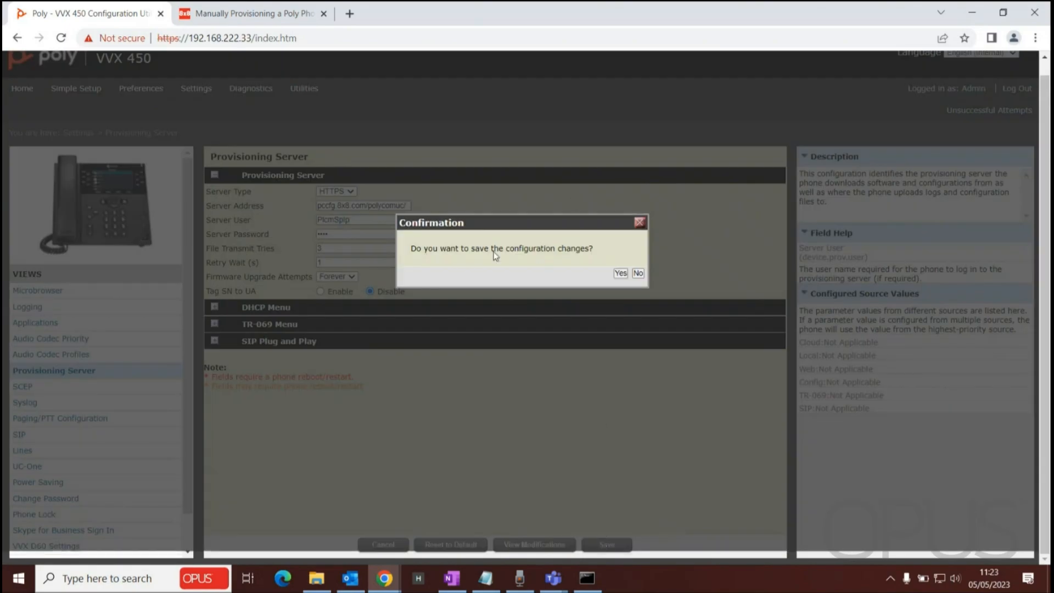
{"action": "left_click", "coordinate": [620, 273]}
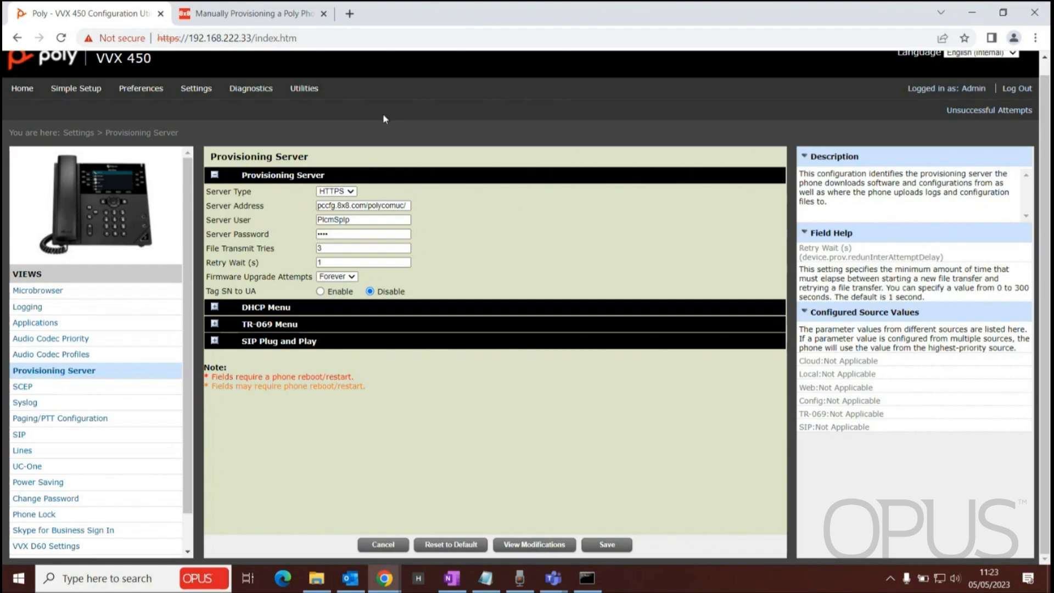
Step: Restart the phone from the utilities and confirm the restart
{"action": "mouse_move", "coordinate": [305, 92]}
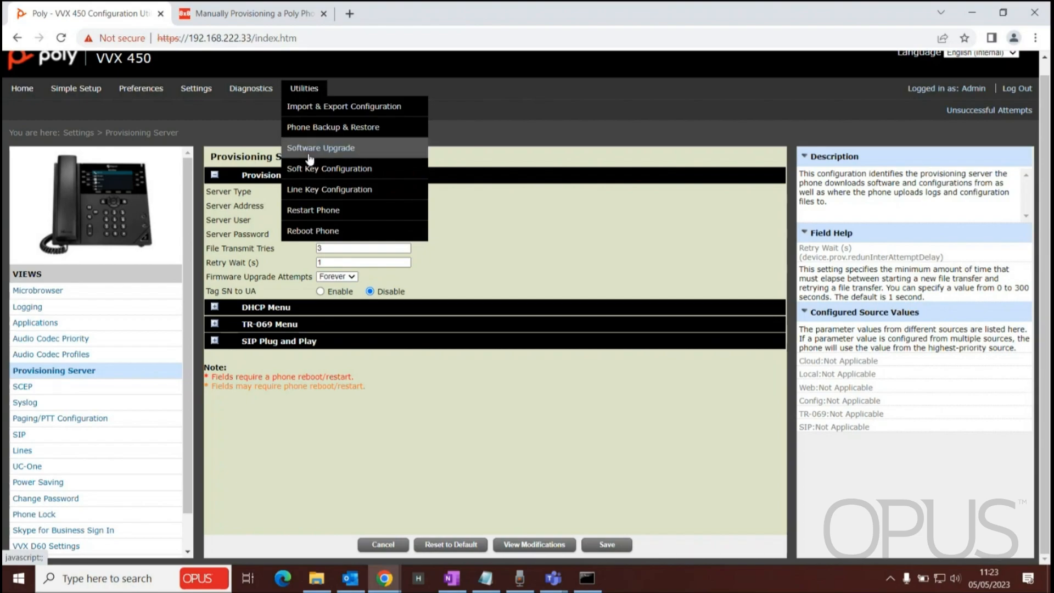
{"action": "left_click", "coordinate": [308, 214]}
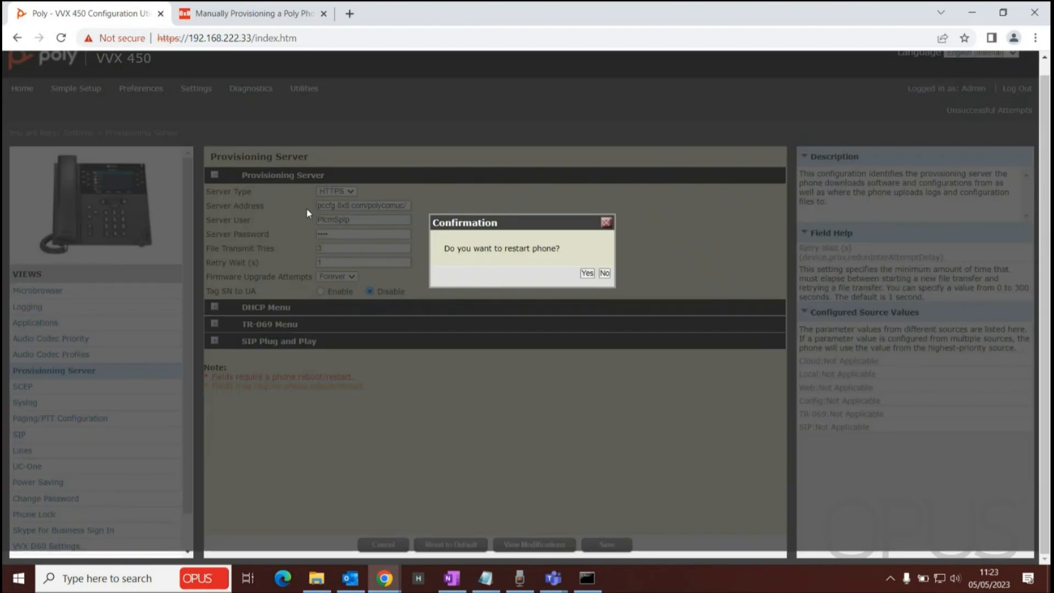
{"action": "left_click", "coordinate": [588, 273]}
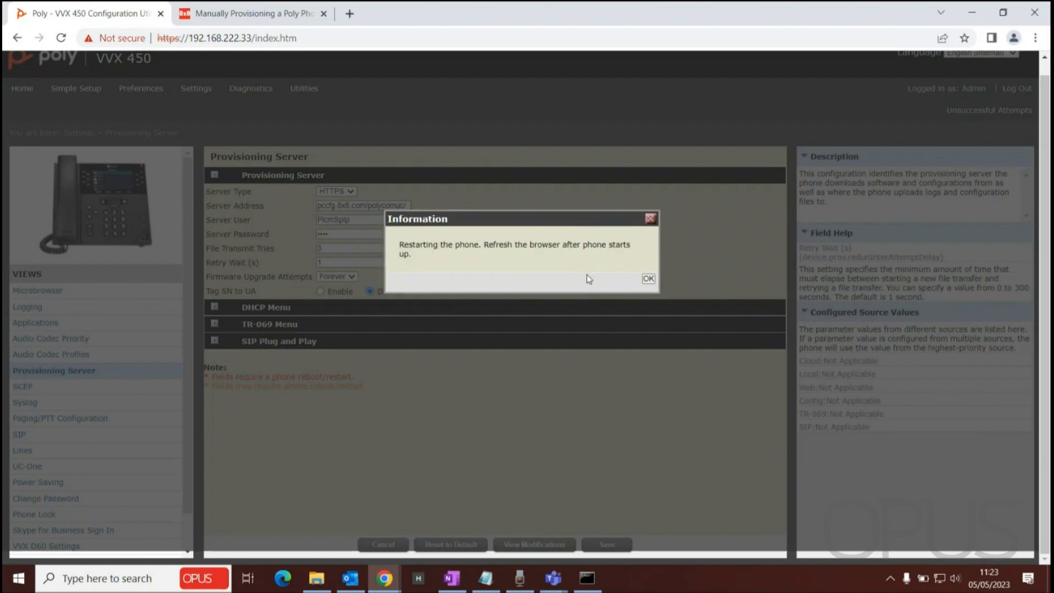
{"action": "left_click", "coordinate": [648, 279]}
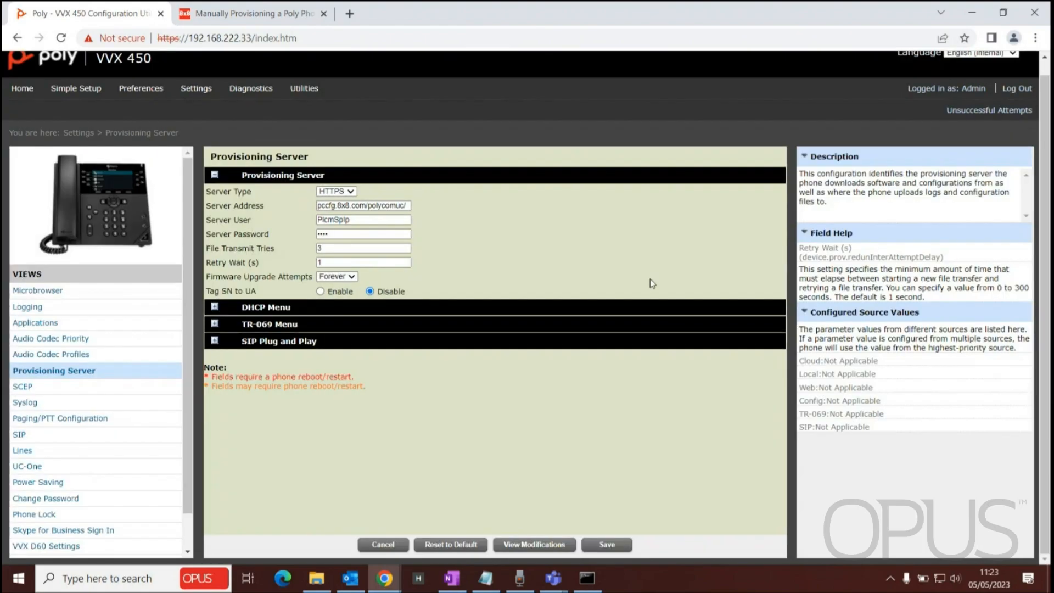